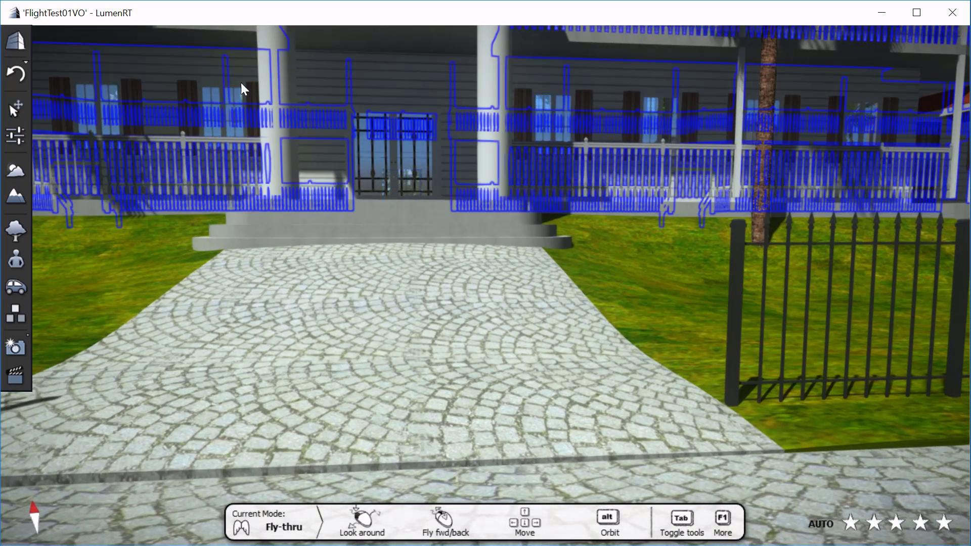
# Step: Create a movie clip starting at the hotel's paved front path and add a second keyframe from high above the roof's cupola
pyautogui.click(14, 379)
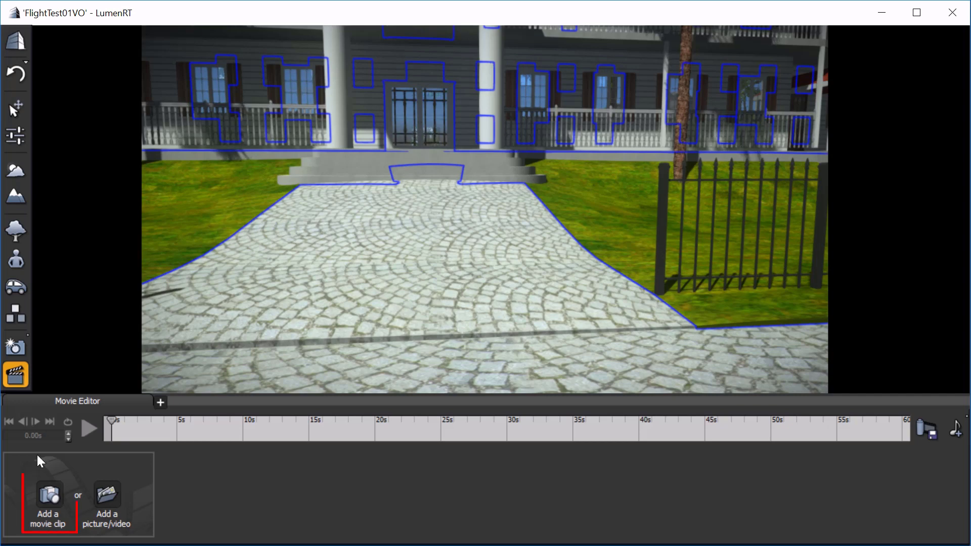
pyautogui.click(49, 496)
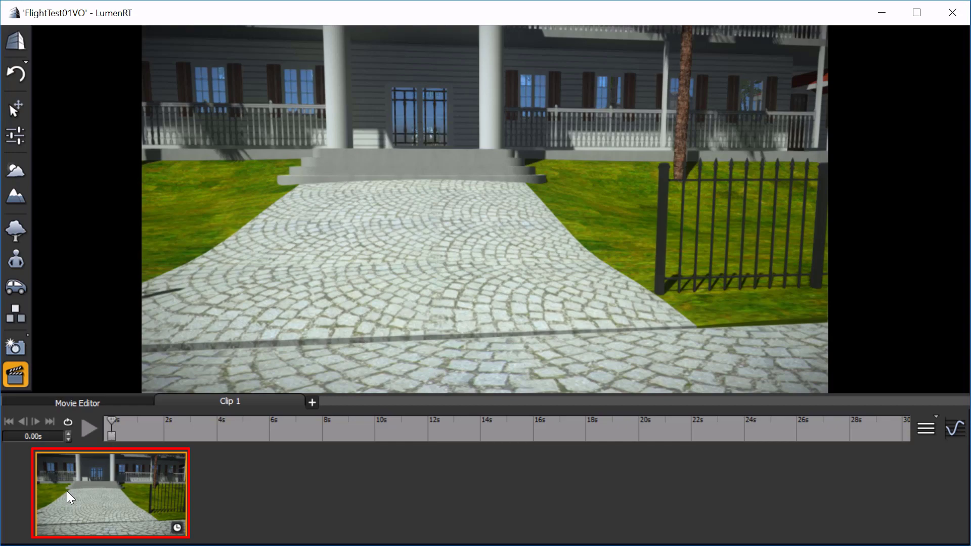
pyautogui.press('Up')
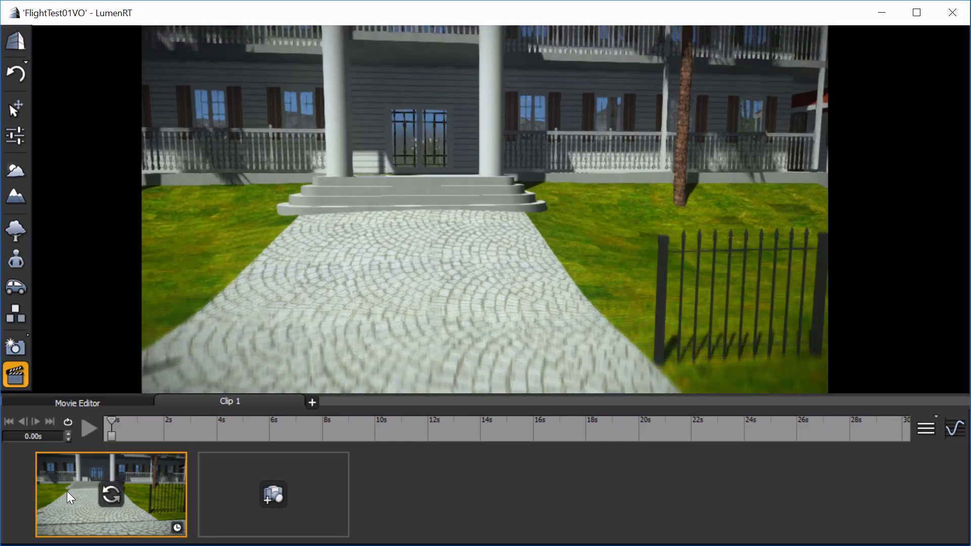
pyautogui.press('pageup')
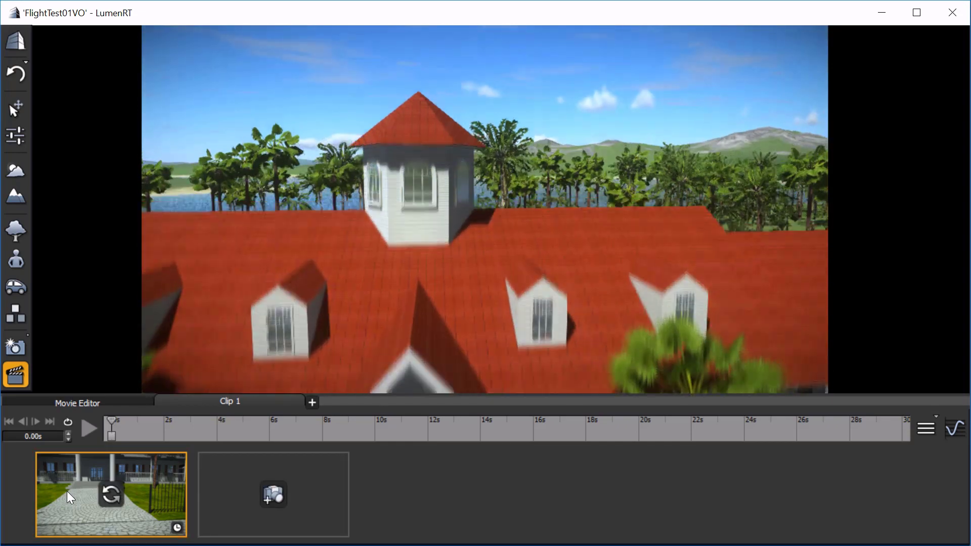
pyautogui.press('pageup')
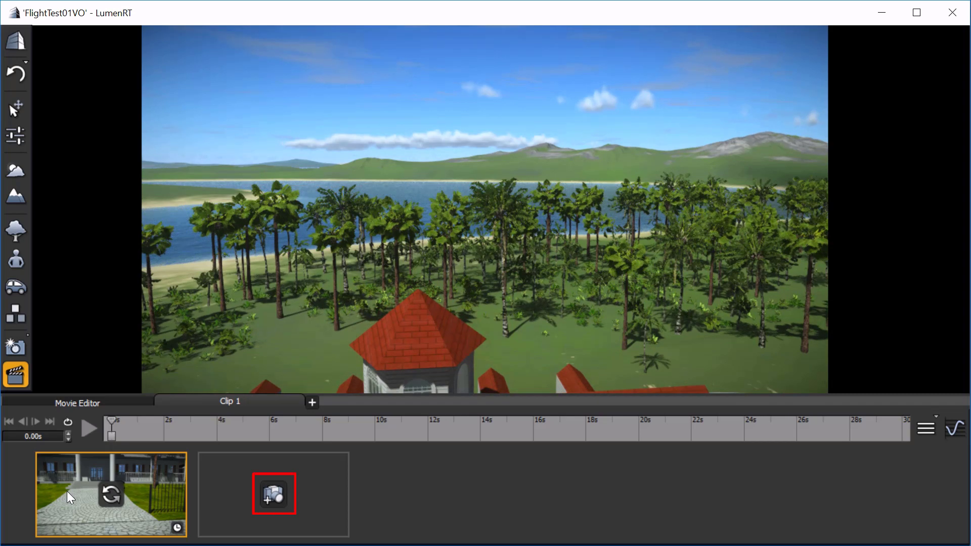
pyautogui.click(277, 489)
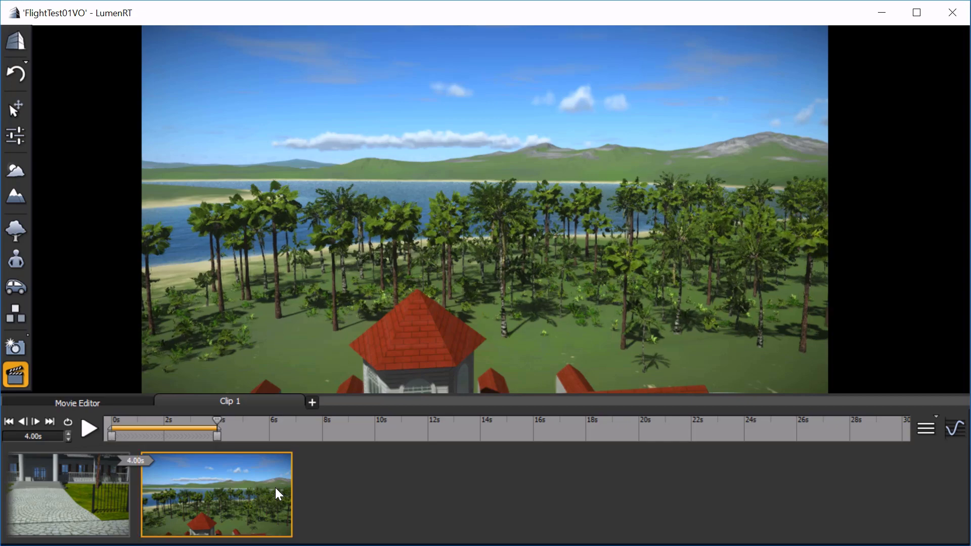
# Step: Turn the camera right until it faces the palm forest and add a third keyframe
pyautogui.press('Right')
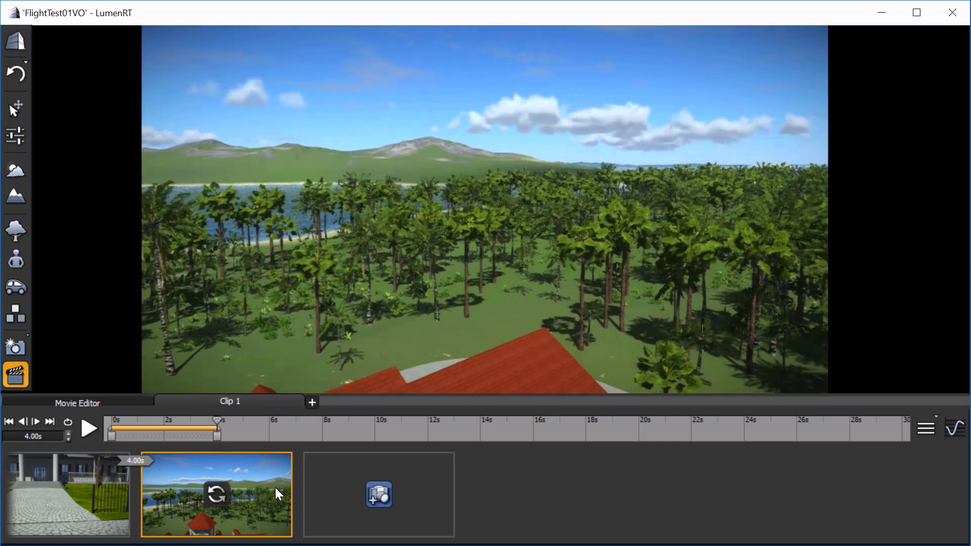
pyautogui.press('Right')
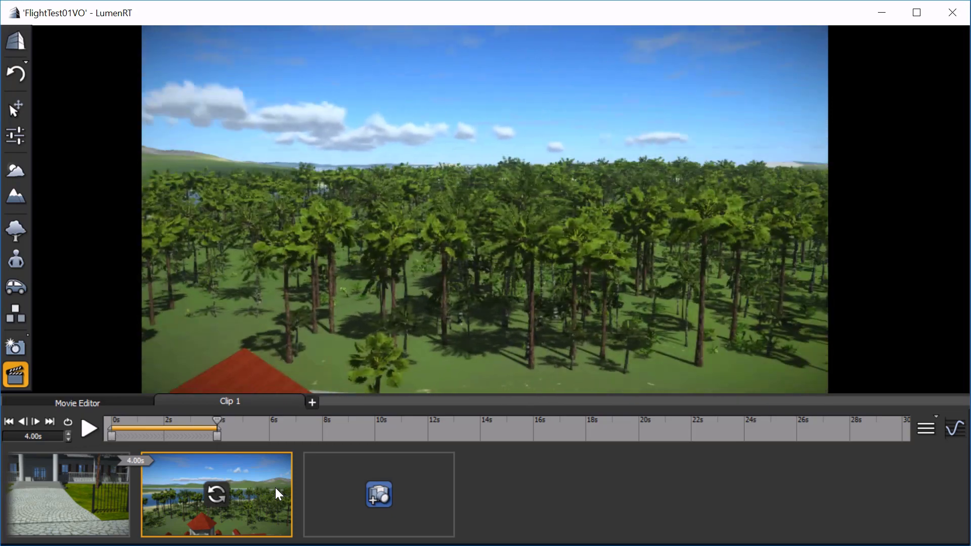
pyautogui.press('Right')
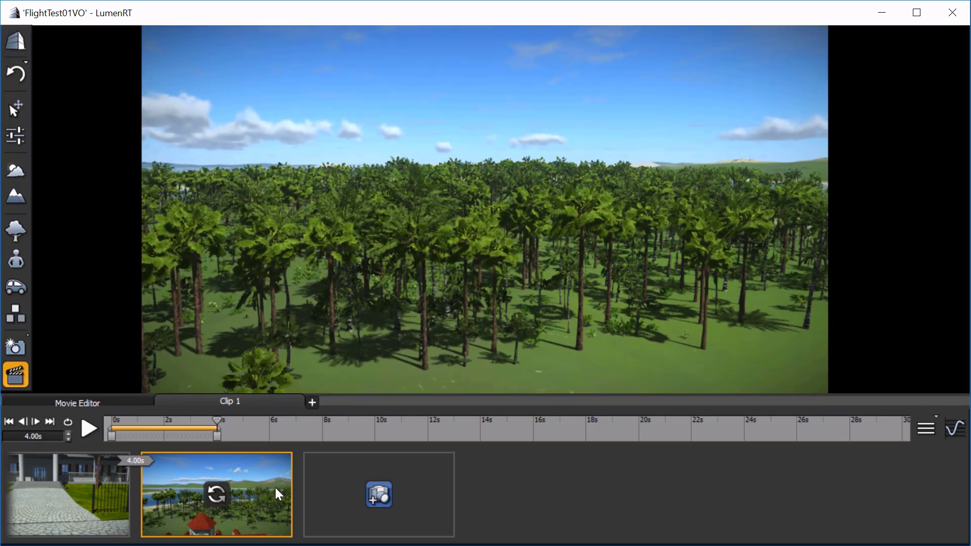
pyautogui.moveTo(220, 470)
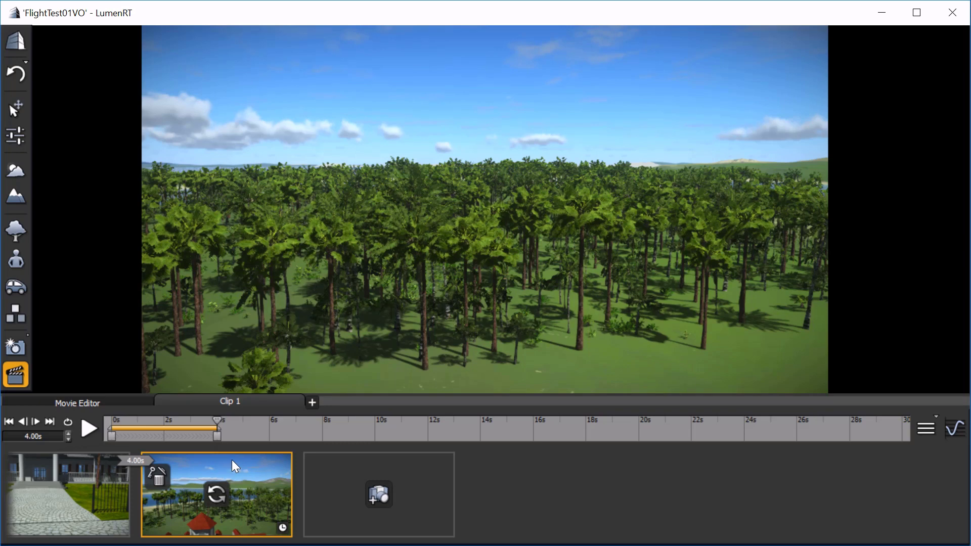
pyautogui.click(379, 494)
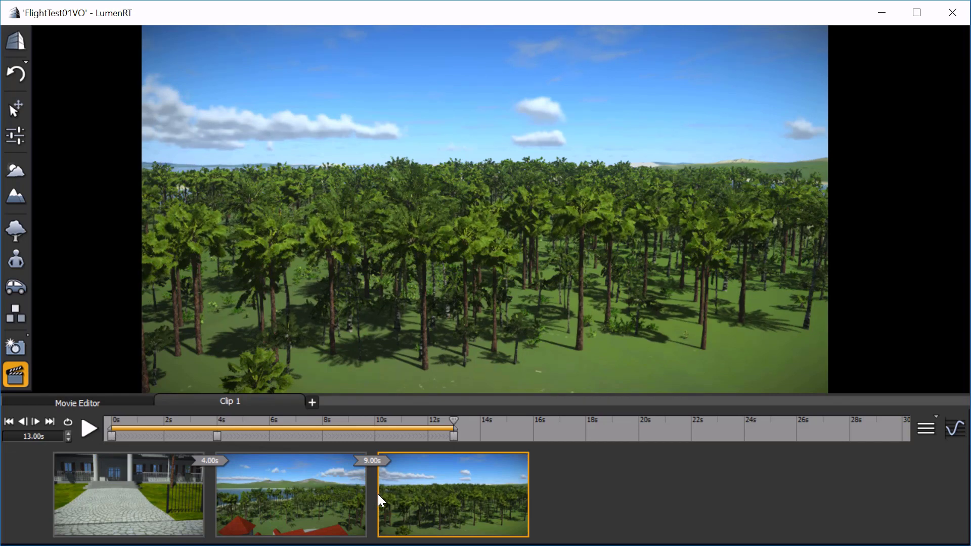
# Step: Fly the camera forward over the palm forest with the distant water in view and add a fourth keyframe
pyautogui.moveTo(425, 500)
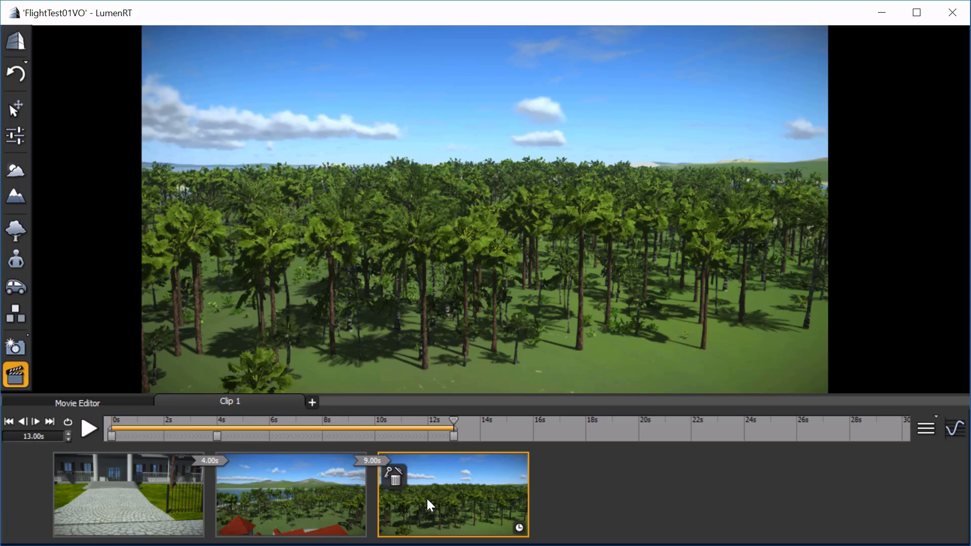
pyautogui.press('Up')
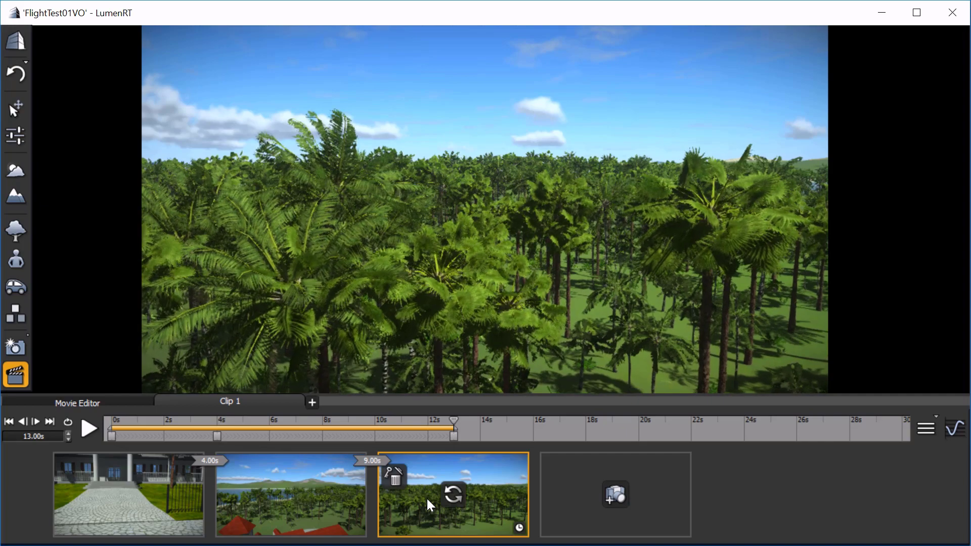
pyautogui.press('Down')
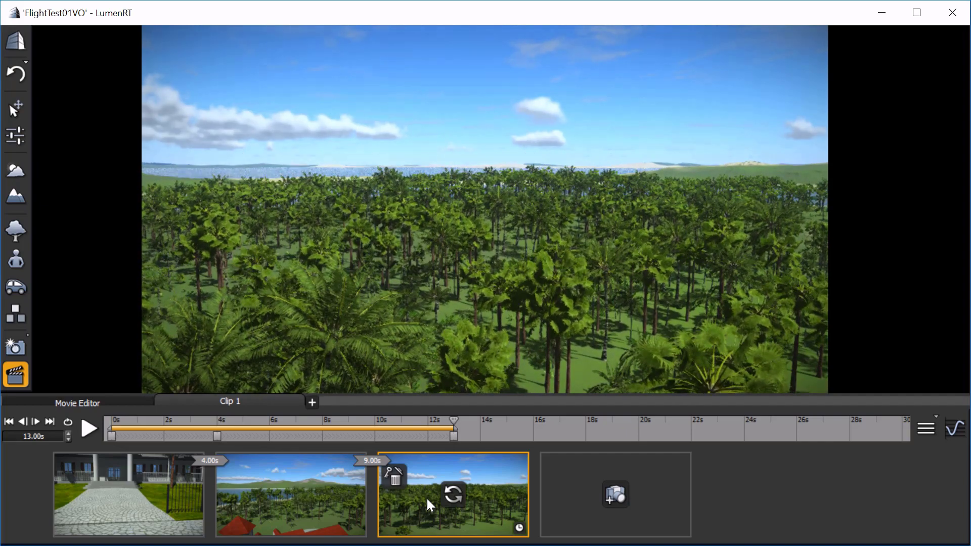
pyautogui.press('Down')
pyautogui.press('Down')
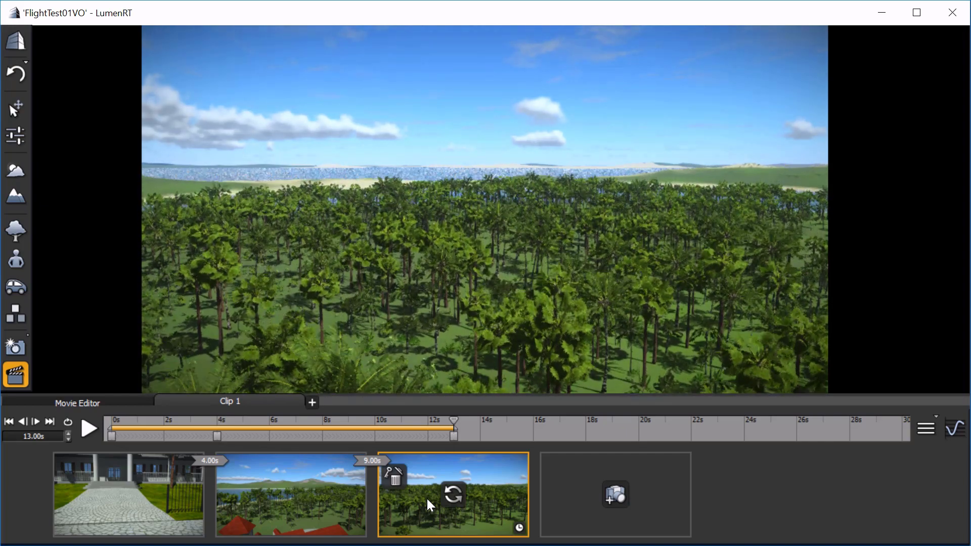
pyautogui.press('Up')
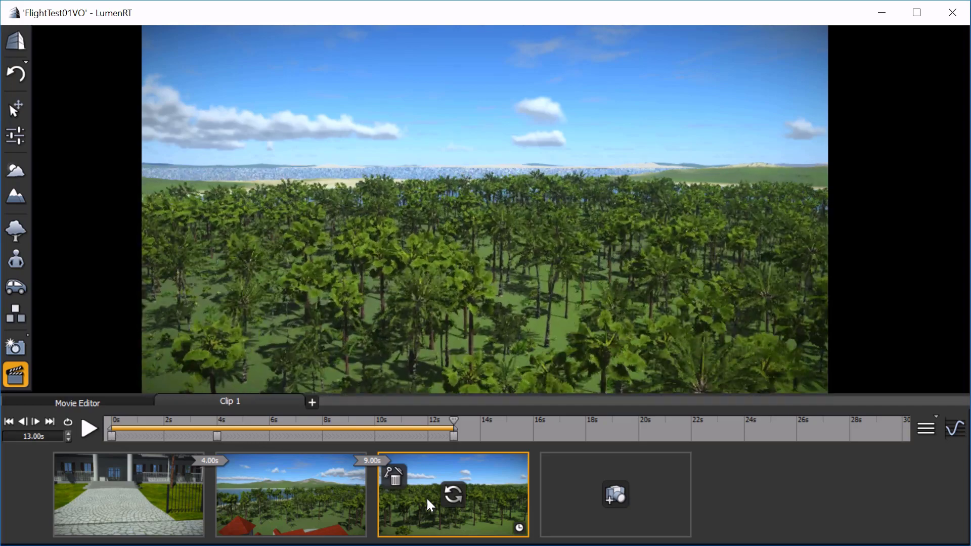
pyautogui.press('Up')
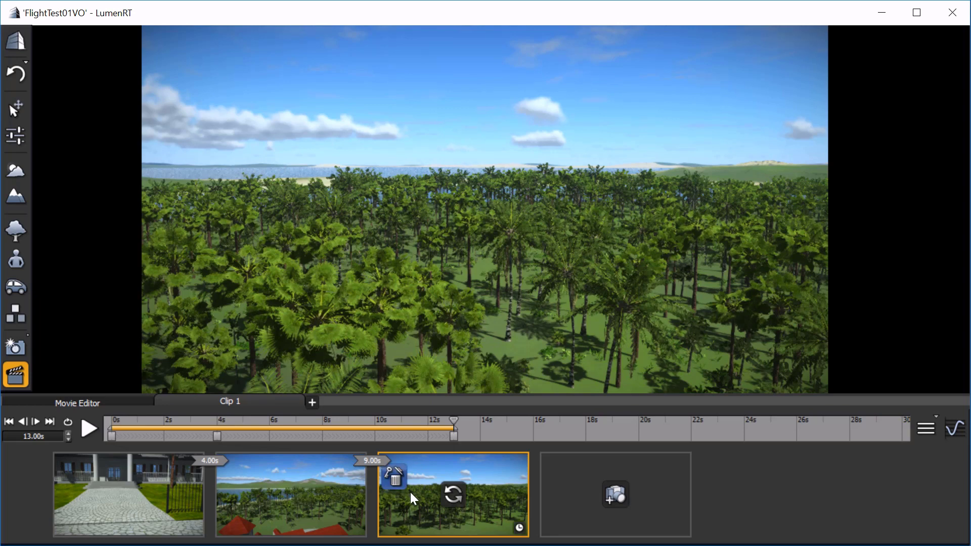
pyautogui.click(606, 491)
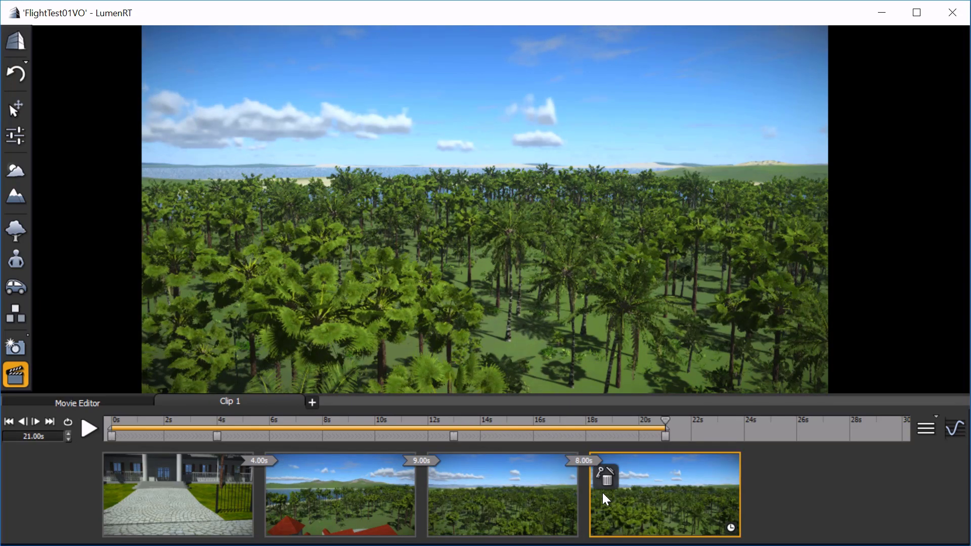
# Step: Turn the camera right towards the bay and mountains and add a keyframe overlooking the palms and beach
pyautogui.press('Right')
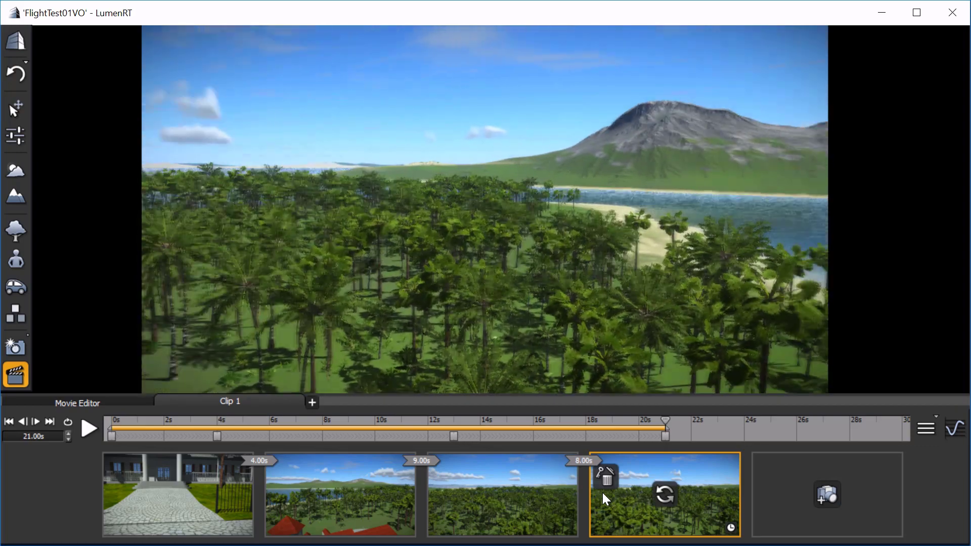
pyautogui.press('Right')
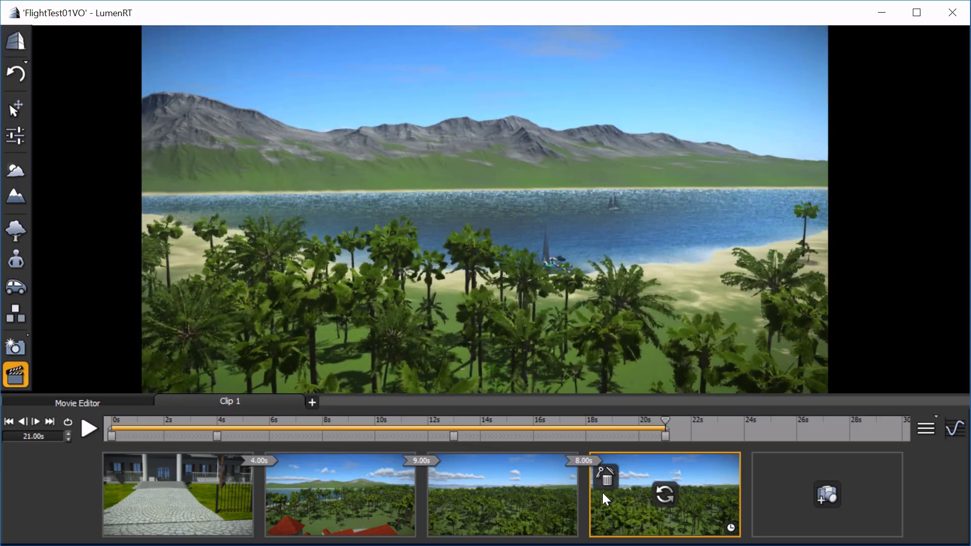
pyautogui.press('Right')
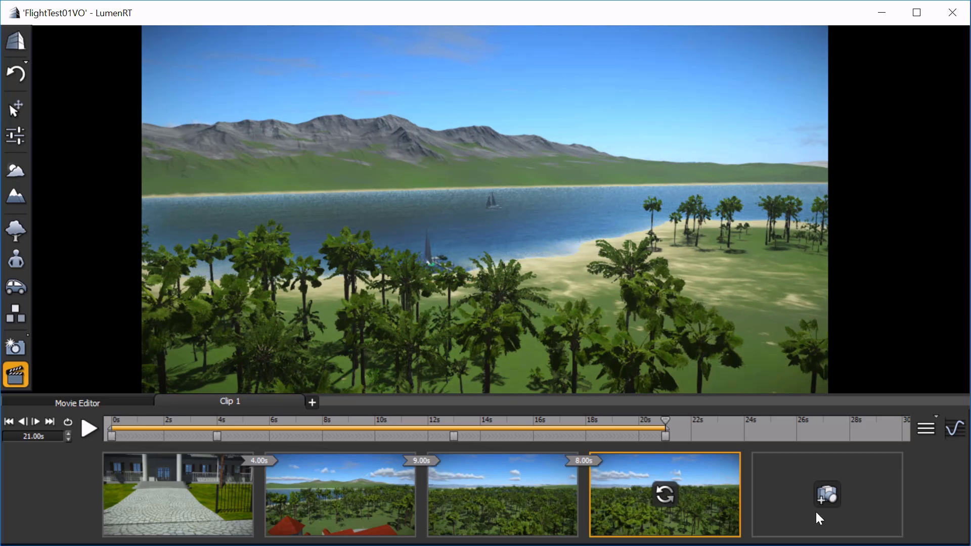
pyautogui.click(827, 489)
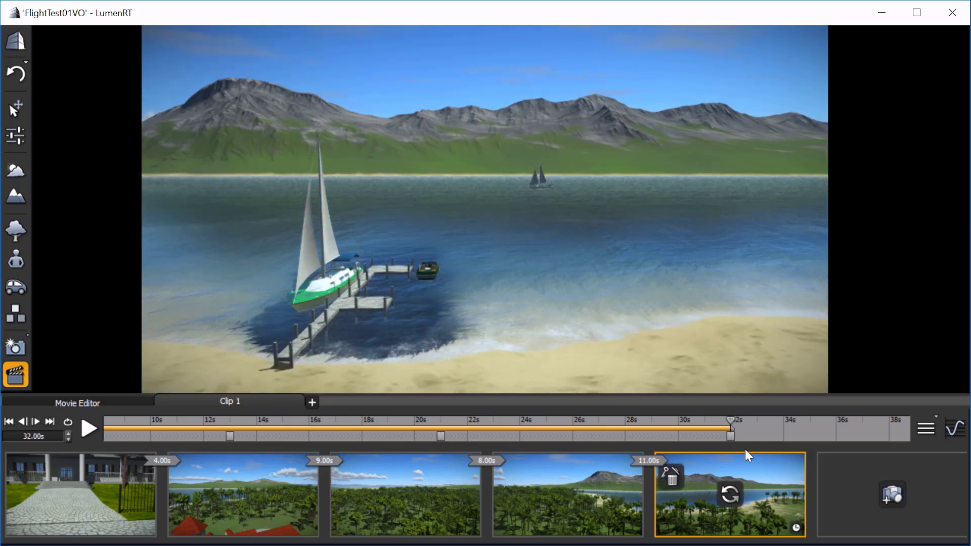
# Step: Add a keyframe at the sailboat dock and another with the camera turned left to face the hotel across the lawn
pyautogui.click(892, 496)
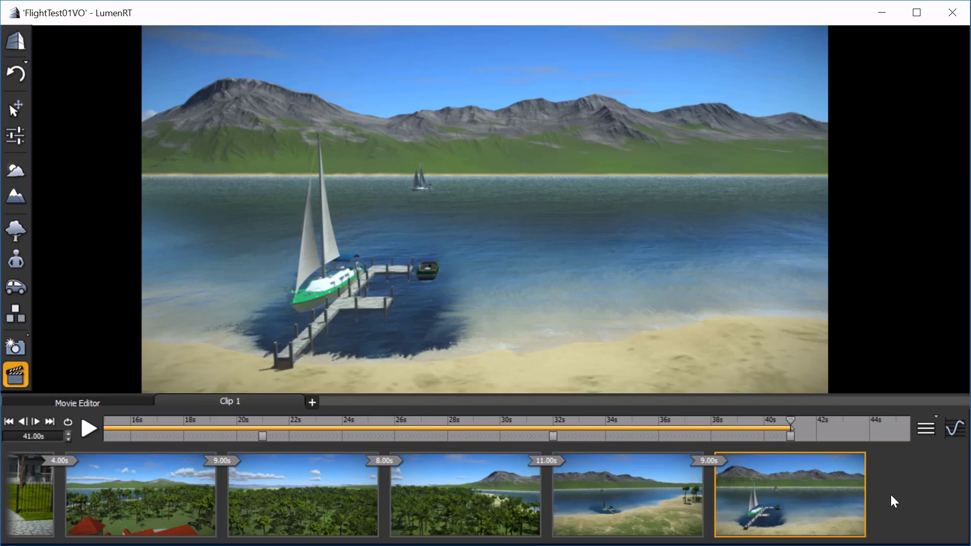
pyautogui.press('Left')
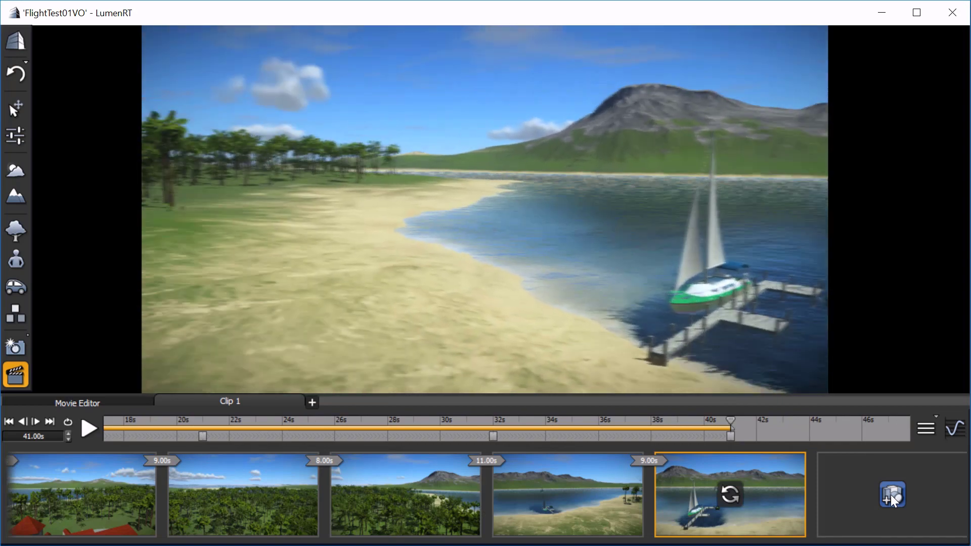
pyautogui.press('Left')
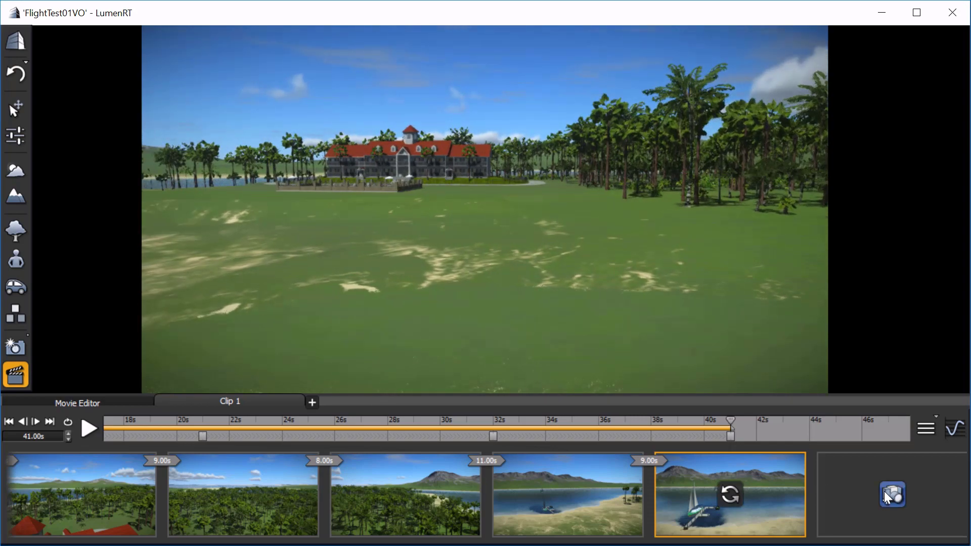
pyautogui.click(888, 494)
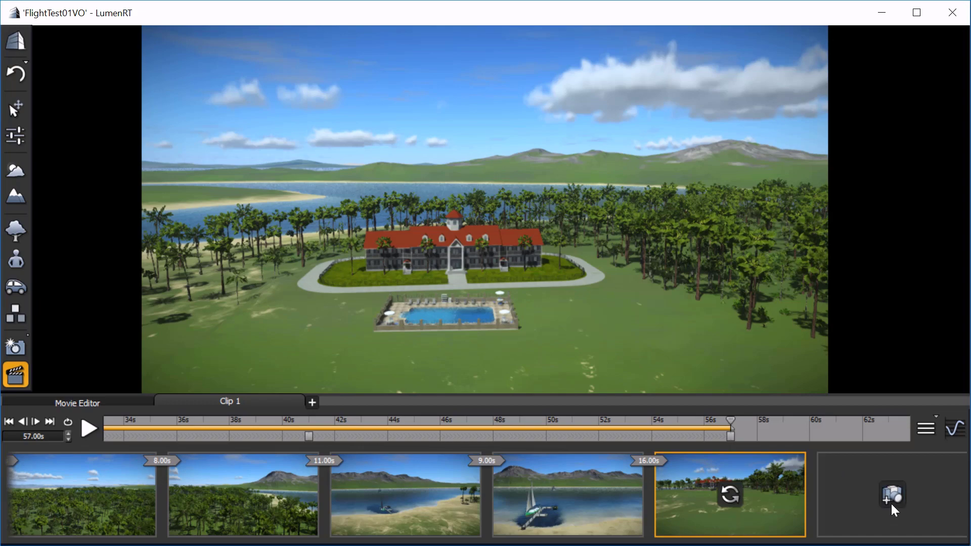
# Step: Add keyframes for the aerial view of the hotel and pool and for the closer view of the red roof
pyautogui.click(892, 499)
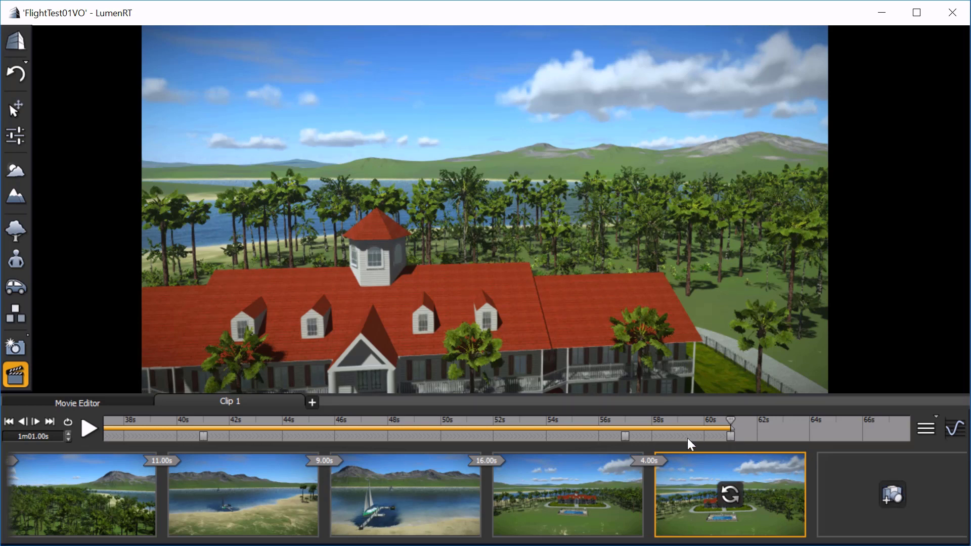
pyautogui.click(891, 497)
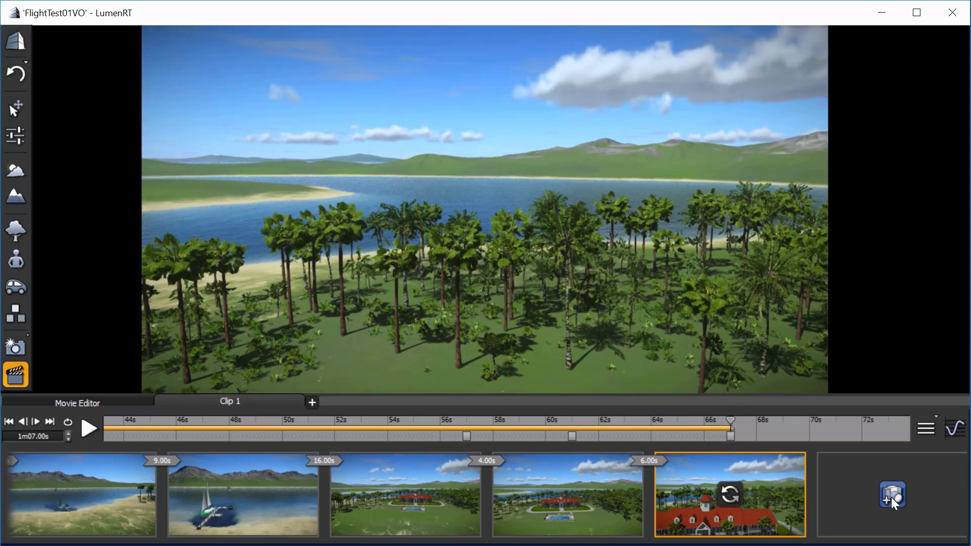
# Step: Add a keyframe over the lakeside palms and a final one low over the paving in front of the entrance steps
pyautogui.click(896, 497)
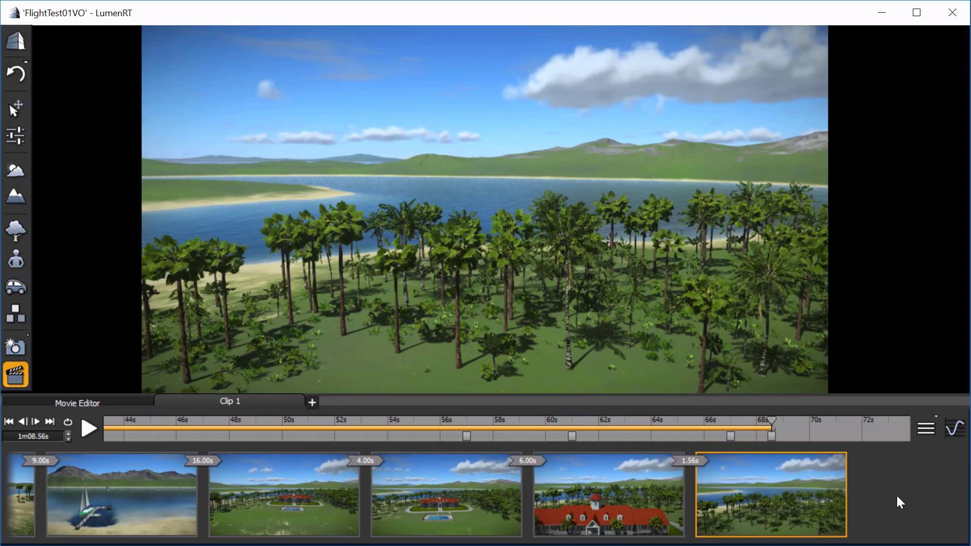
pyautogui.moveTo(897, 496)
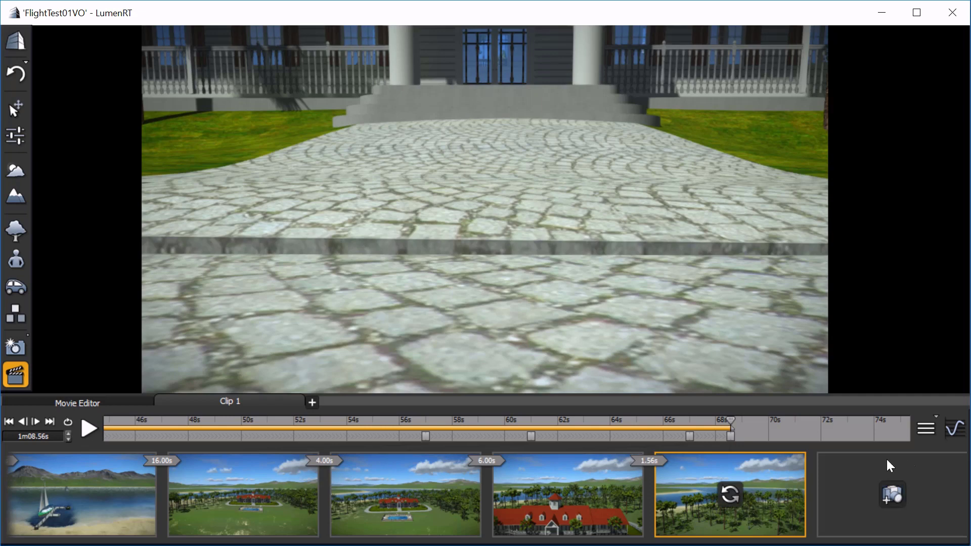
pyautogui.click(891, 497)
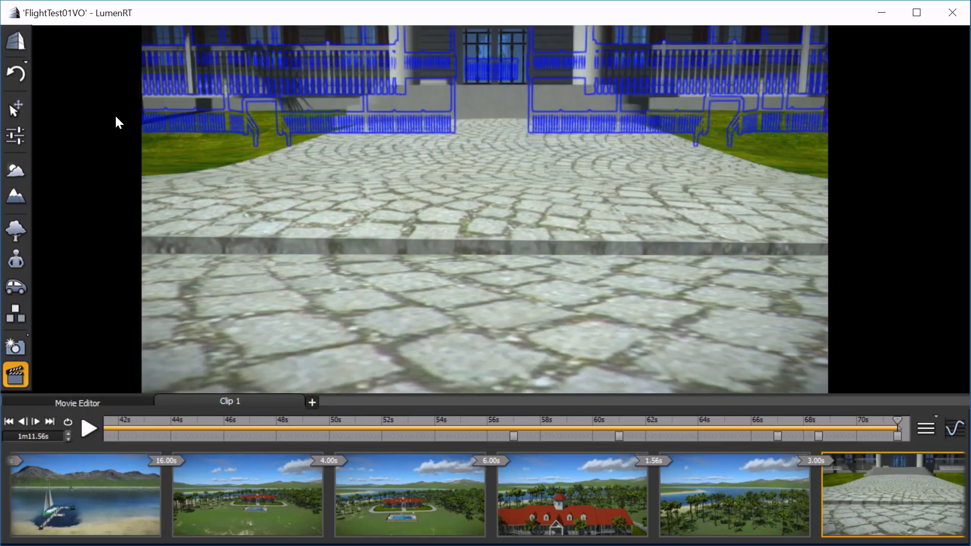
# Step: Play the clip from its start and scrub the playhead back through the timeline towards the beginning
pyautogui.click(9, 423)
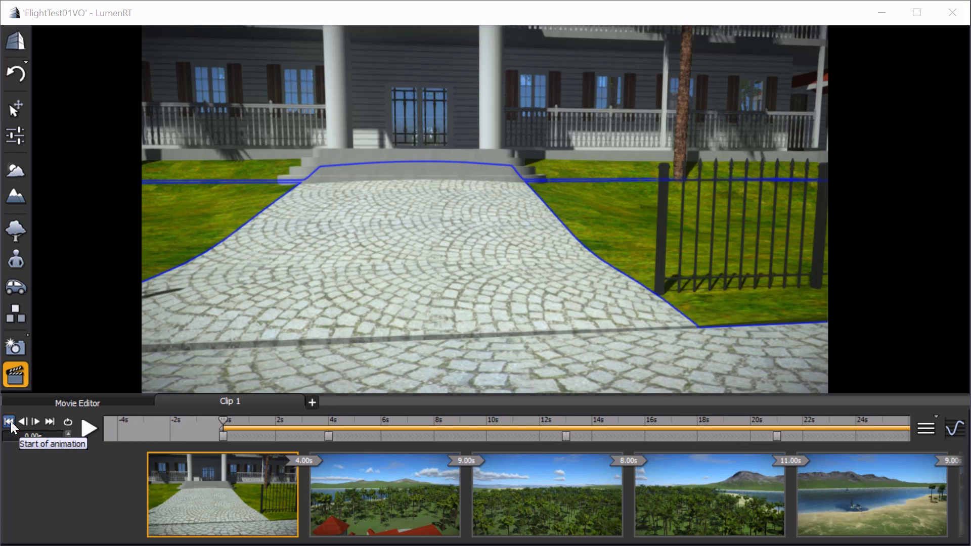
pyautogui.click(84, 429)
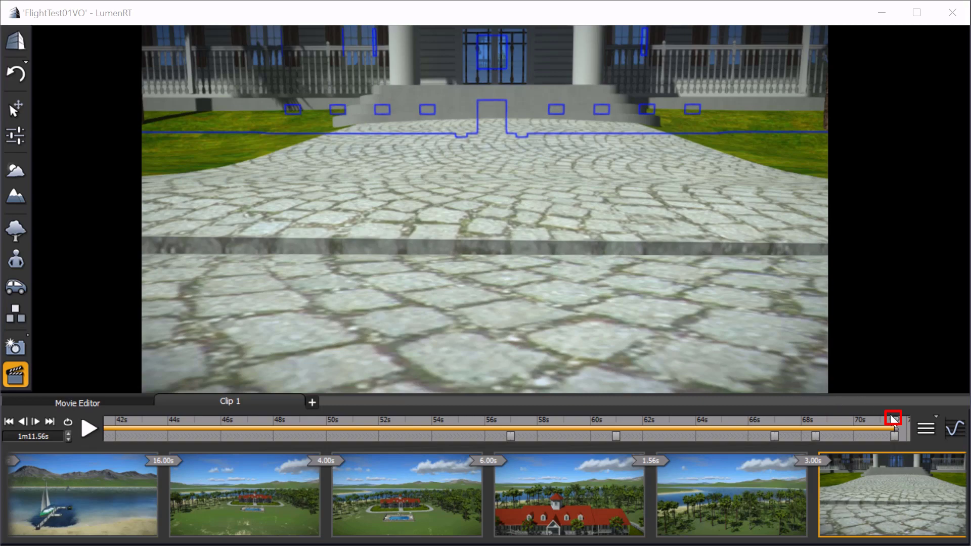
pyautogui.moveTo(896, 419); pyautogui.dragTo(105, 417)
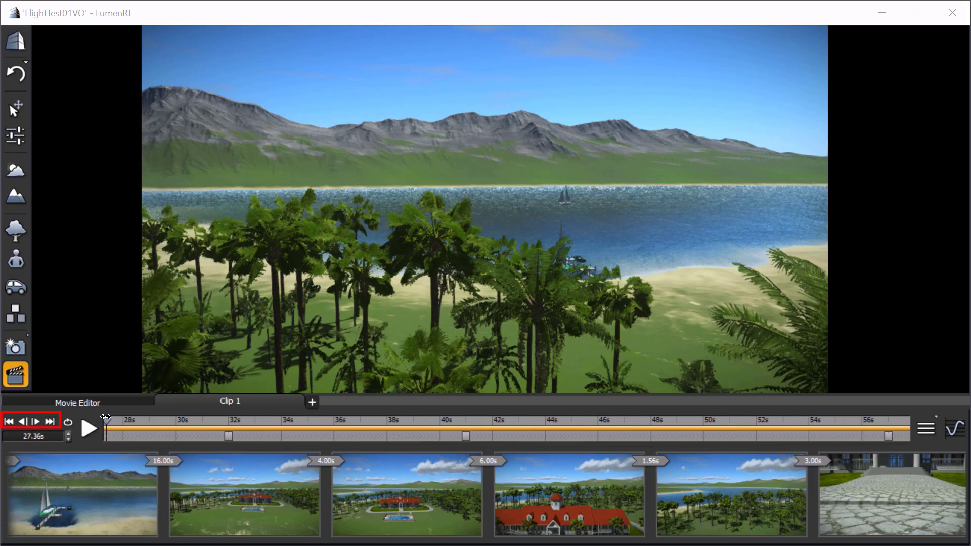
pyautogui.click(9, 423)
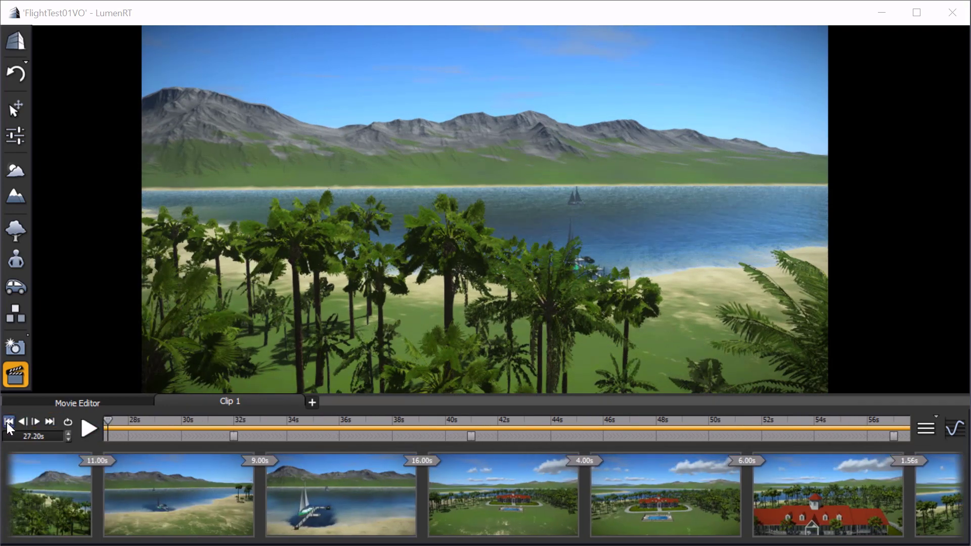
# Step: Scrub from the clip's start to 1.28 s and set the transition between the first two keyframes to 2 seconds
pyautogui.click(8, 424)
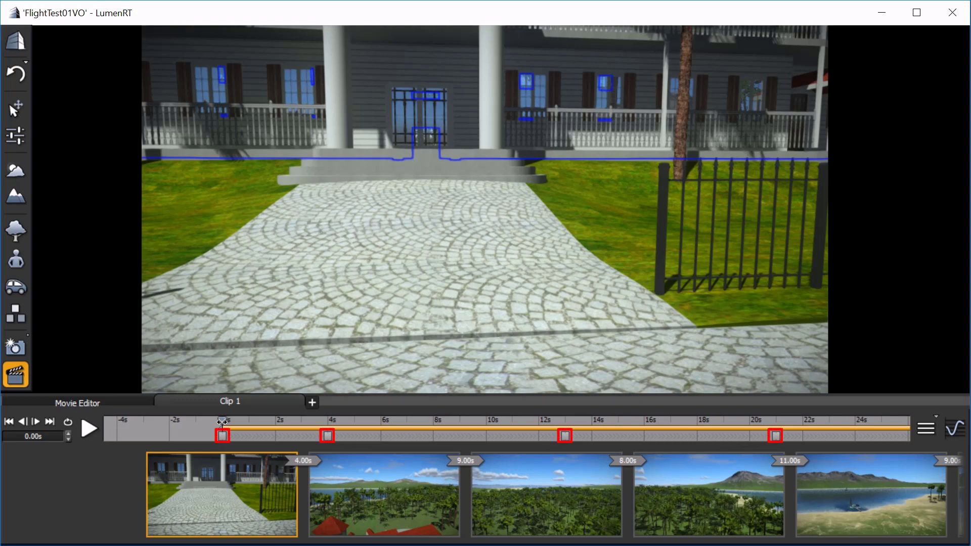
pyautogui.moveTo(222, 423); pyautogui.dragTo(259, 446)
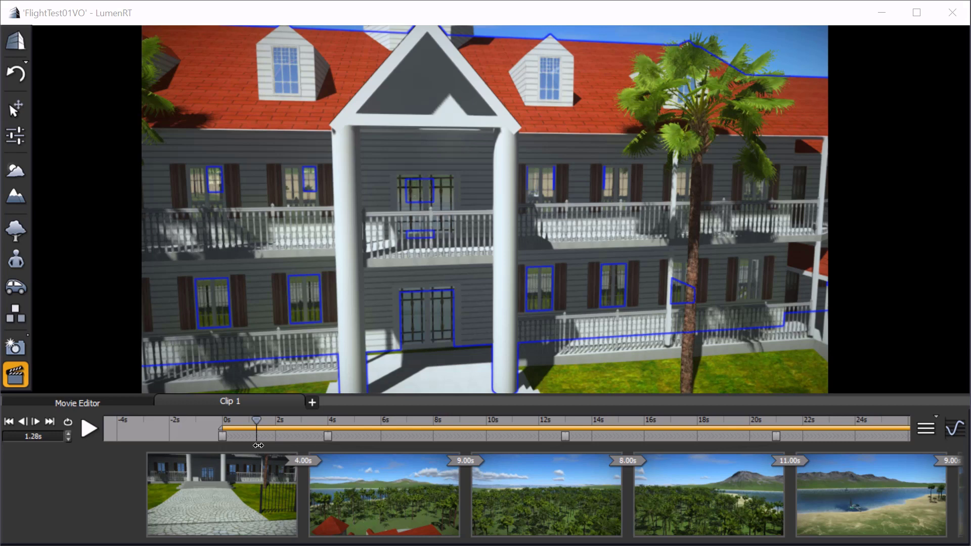
pyautogui.scroll(-1, 278, 460)
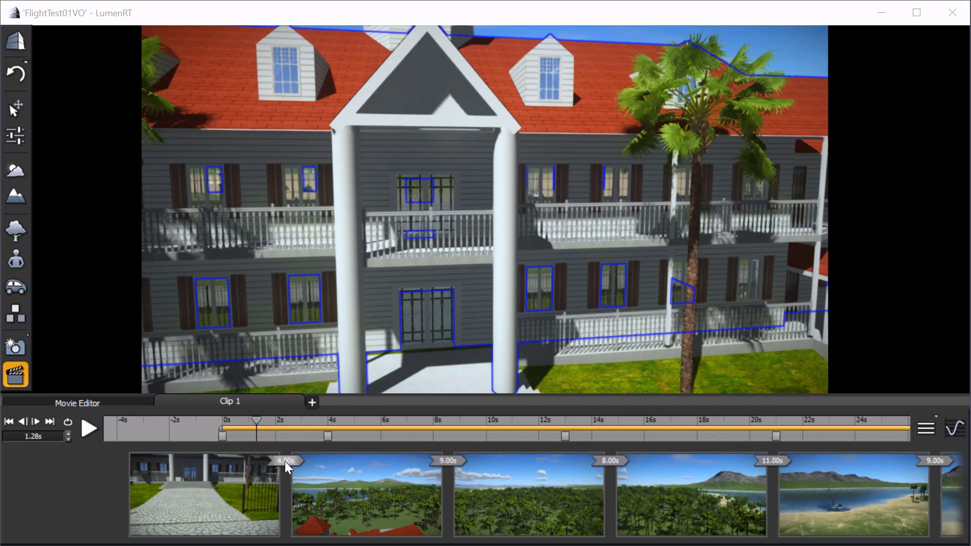
pyautogui.click(285, 461)
pyautogui.write('2')
pyautogui.press('Return')
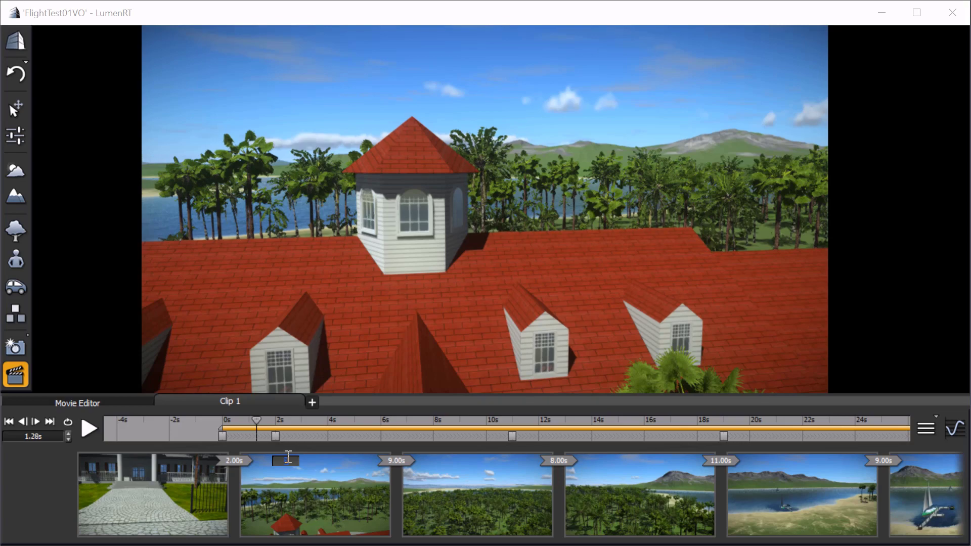
pyautogui.write('2')
# Step: Play the clip from its start to check the opening climb over the roof, and pause over the palm forest
pyautogui.click(8, 423)
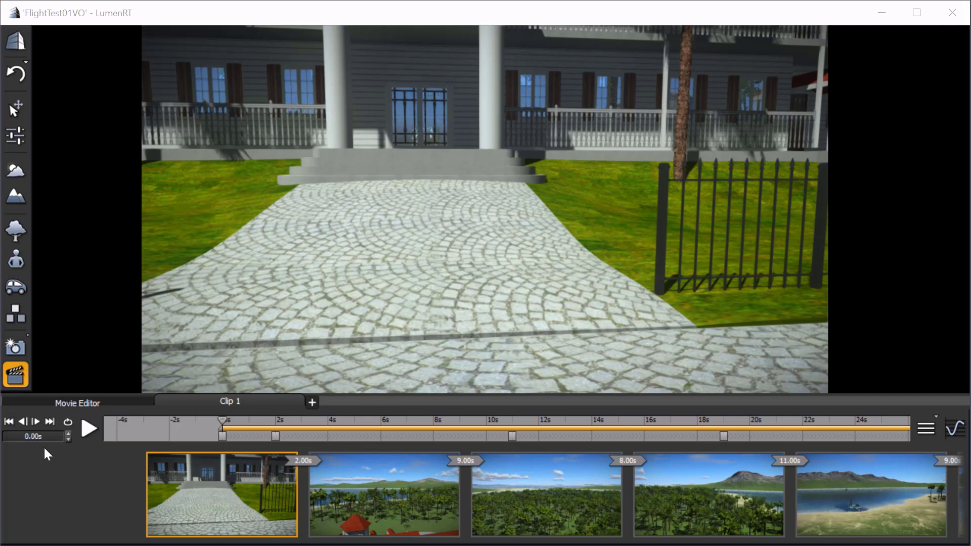
pyautogui.click(89, 432)
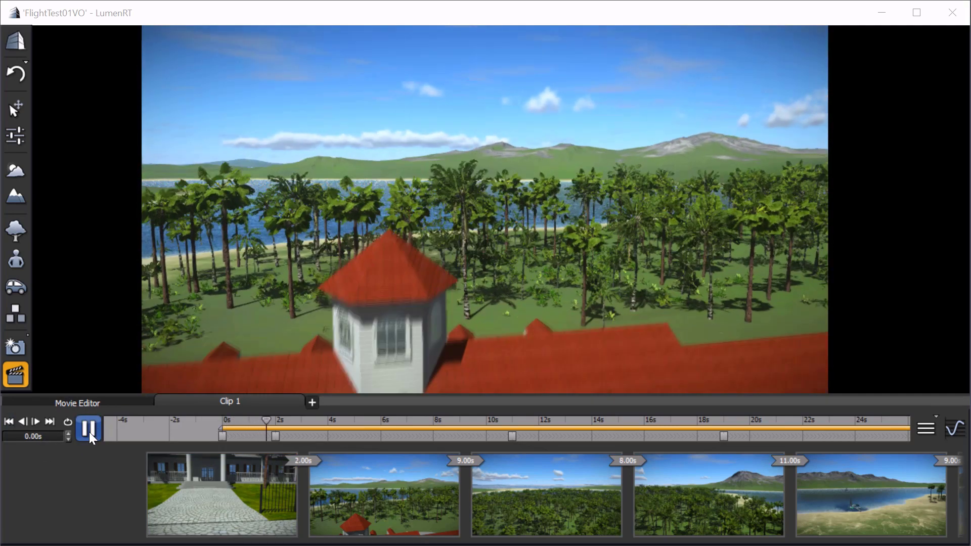
pyautogui.click(89, 432)
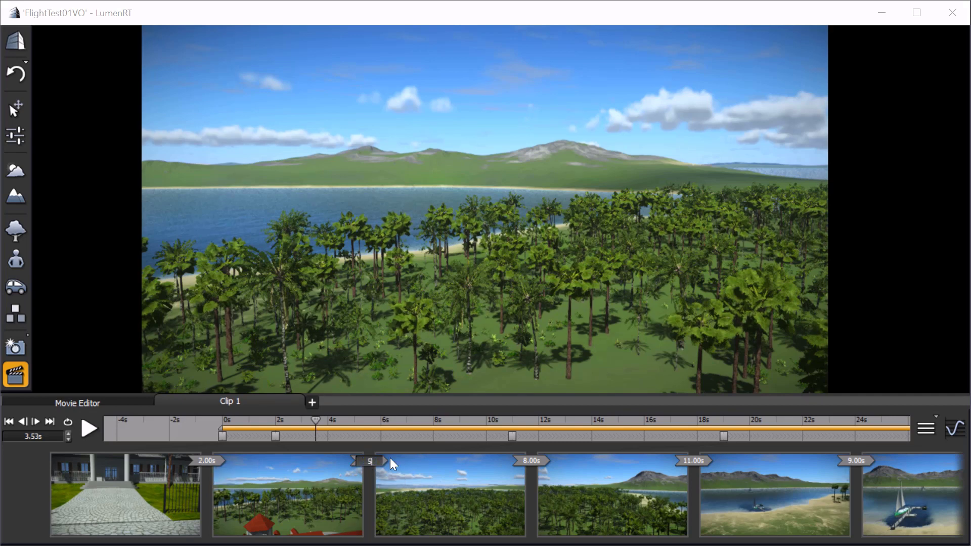
# Step: Set the second through fifth transitions, from the roof view to the sailboat dock keyframe, to 5 seconds each
pyautogui.press('Return')
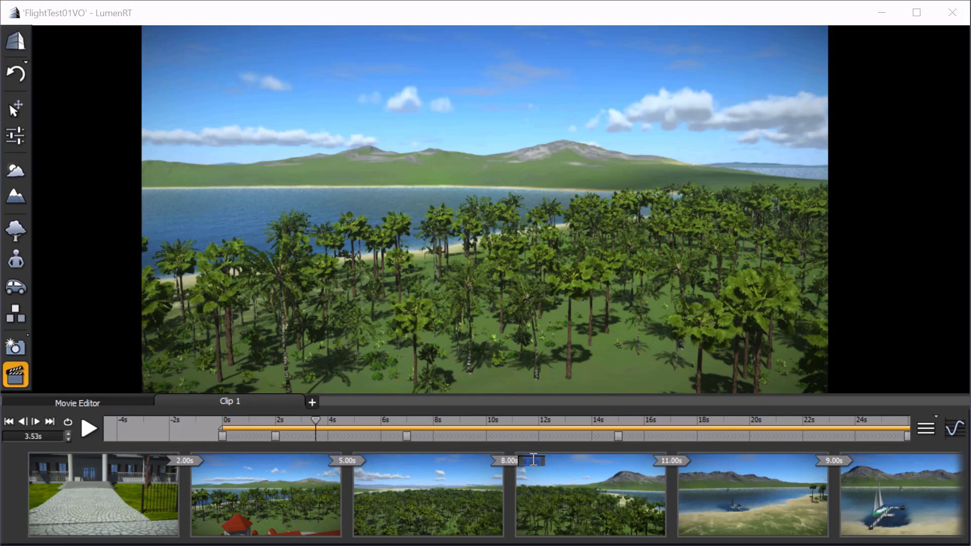
pyautogui.click(504, 460)
pyautogui.write('5')
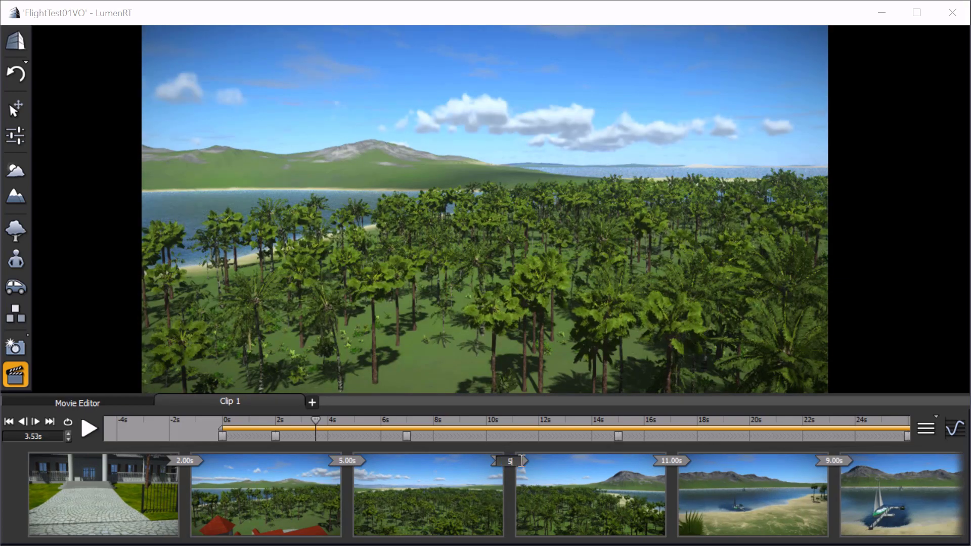
pyautogui.press('Return')
pyautogui.click(671, 460)
pyautogui.write('5')
pyautogui.press('Return')
pyautogui.click(834, 460)
pyautogui.write('5')
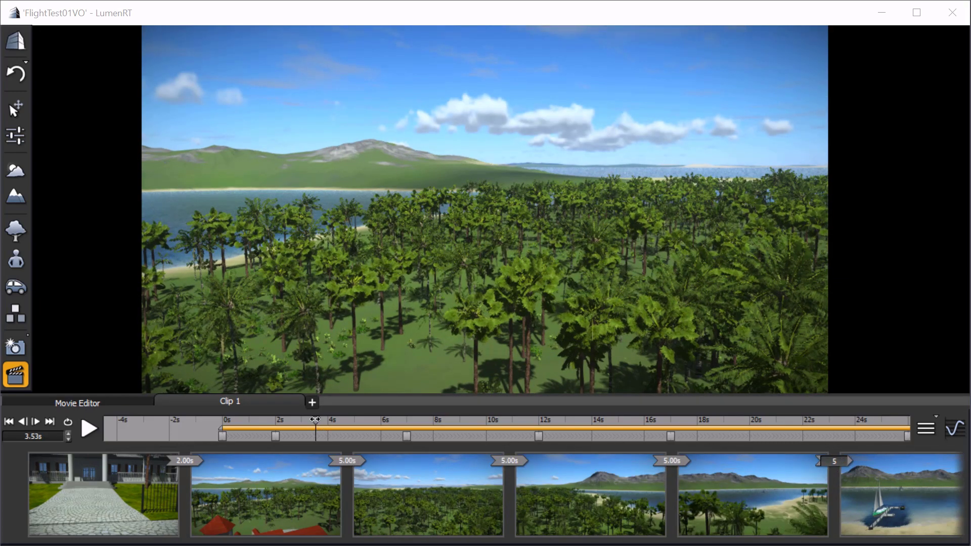
# Step: Set the two transitions following the sailboat dock keyframe, up to the hotel and pool aerial view, to 5 seconds each
pyautogui.moveTo(316, 420)
pyautogui.mouseDown()
pyautogui.moveTo(589, 440)
pyautogui.moveTo(803, 430)
pyautogui.mouseUp()
pyautogui.click(883, 461)
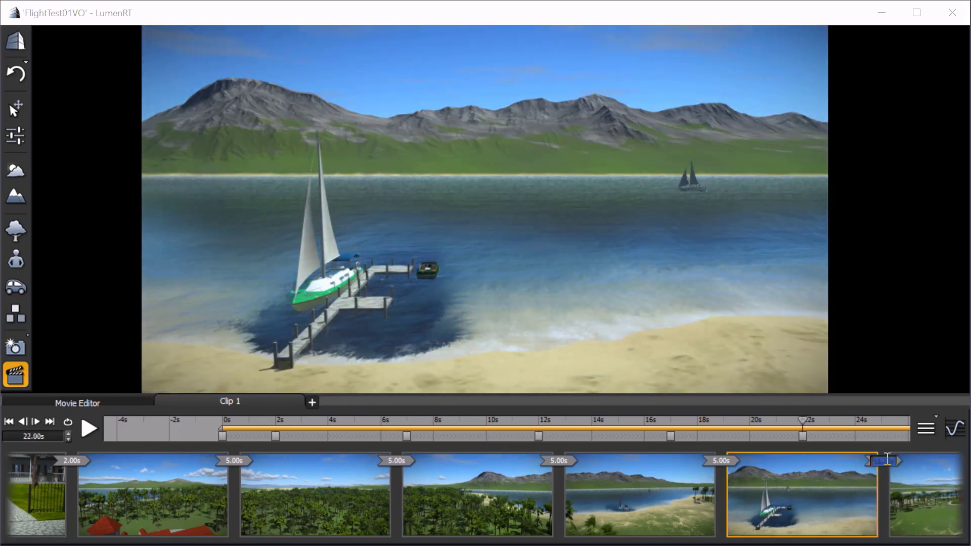
pyautogui.write('5')
pyautogui.press('Return')
pyautogui.press('Return')
# Step: Set the remaining transitions, from the hotel and pool aerial view to the final paving keyframe, to 5 seconds each
pyautogui.click(870, 460)
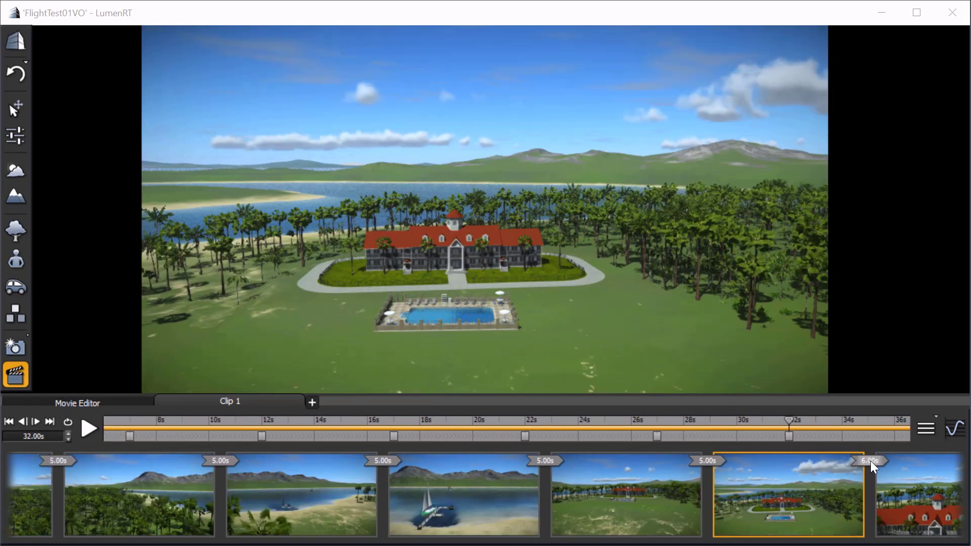
pyautogui.write('5')
pyautogui.press('Return')
pyautogui.click(869, 460)
pyautogui.write('5')
pyautogui.press('Return')
pyautogui.click(869, 461)
pyautogui.write('5')
pyautogui.press('Return')
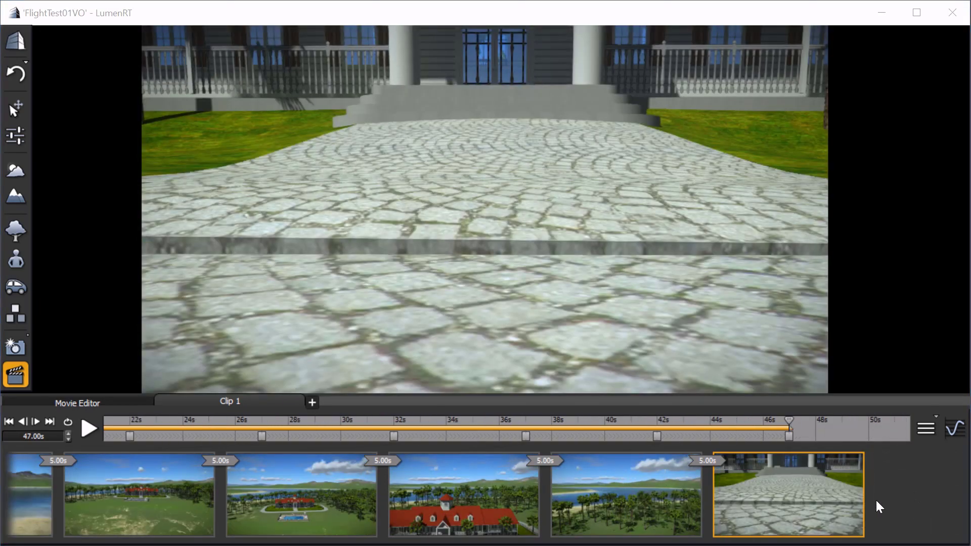
# Step: Play the retimed clip from its start through to the last keyframe
pyautogui.click(9, 422)
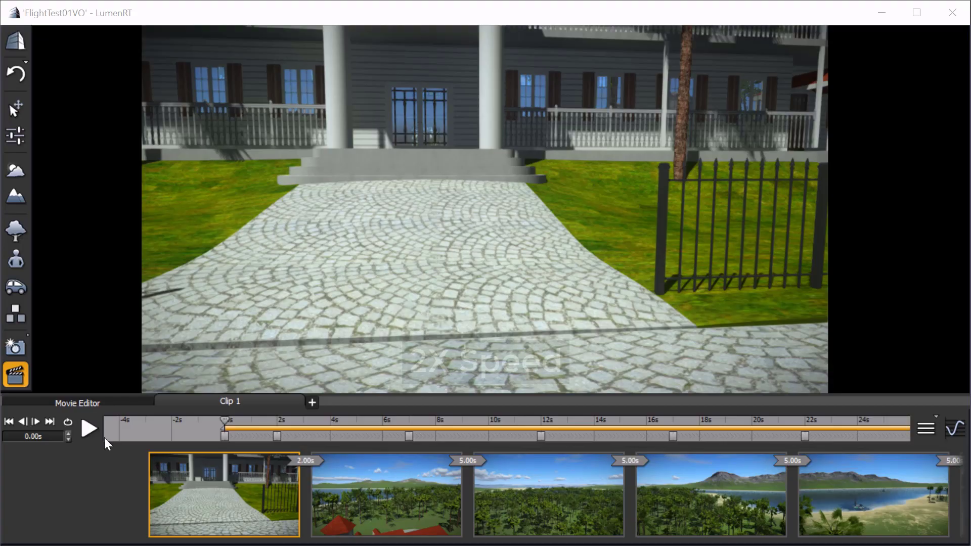
pyautogui.click(88, 431)
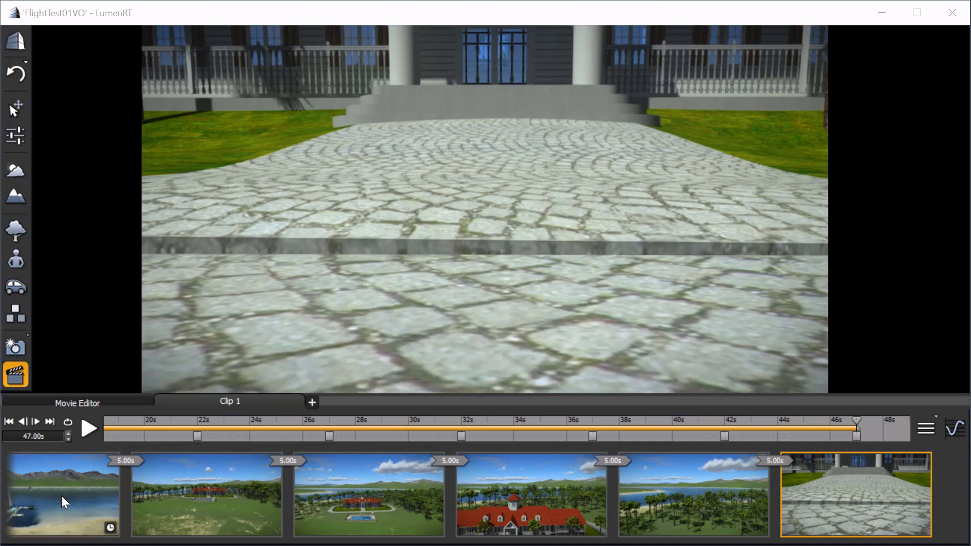
# Step: Add a 10-second pause to the sailboat dock keyframe
pyautogui.click(62, 496)
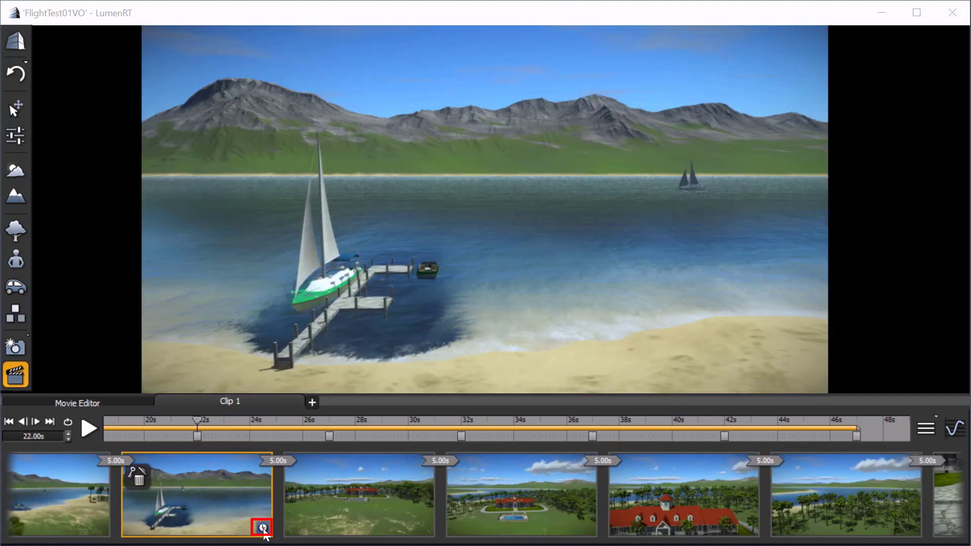
pyautogui.click(263, 529)
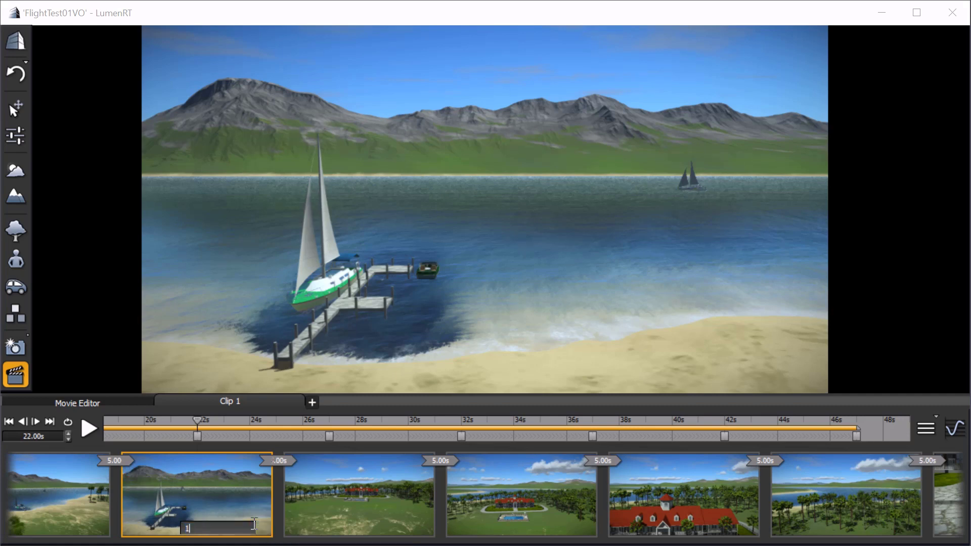
pyautogui.write('10')
pyautogui.press('Return')
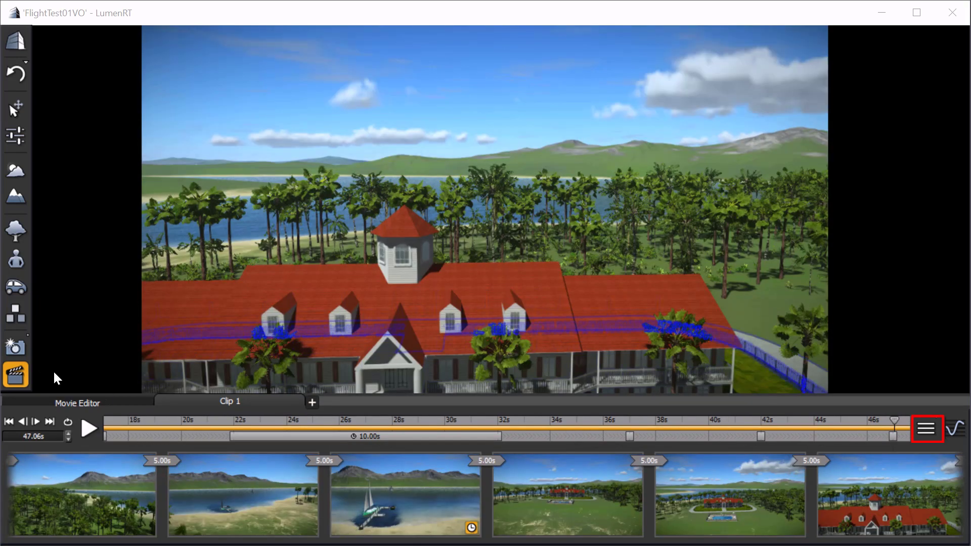
# Step: Export the clip as FlightTest1b at 1080p FHD (1920 x 1080), standard quality, MPEG-4 part 2 encoding and 30 fps
pyautogui.click(923, 428)
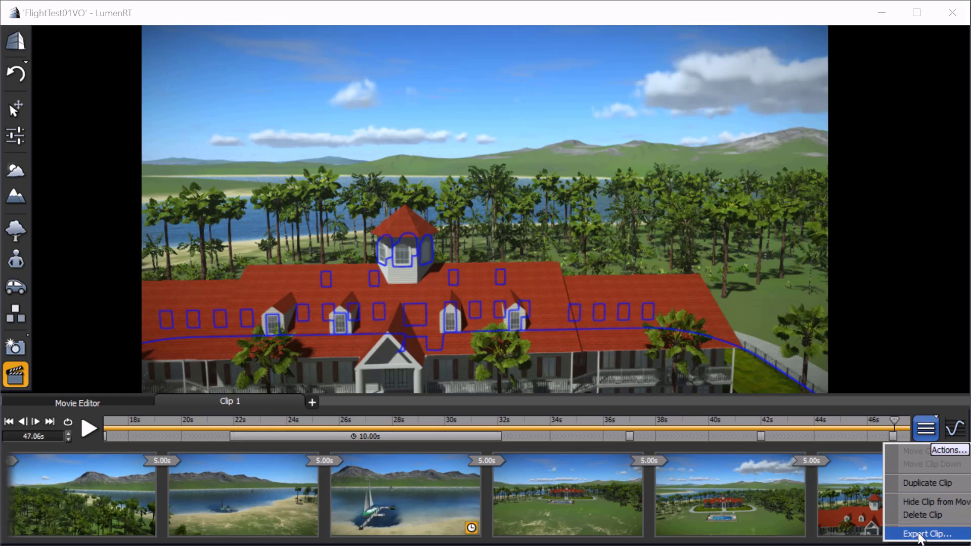
pyautogui.click(919, 534)
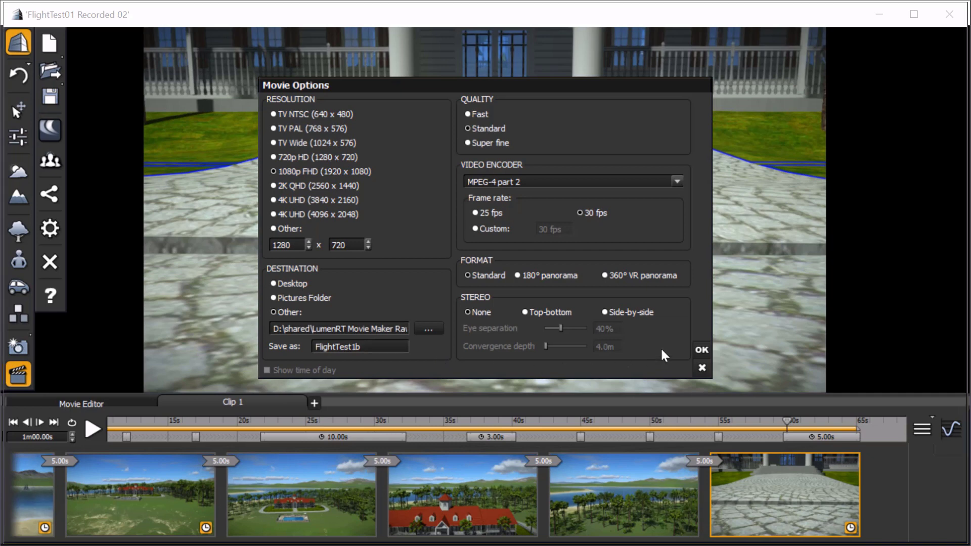
pyautogui.click(701, 350)
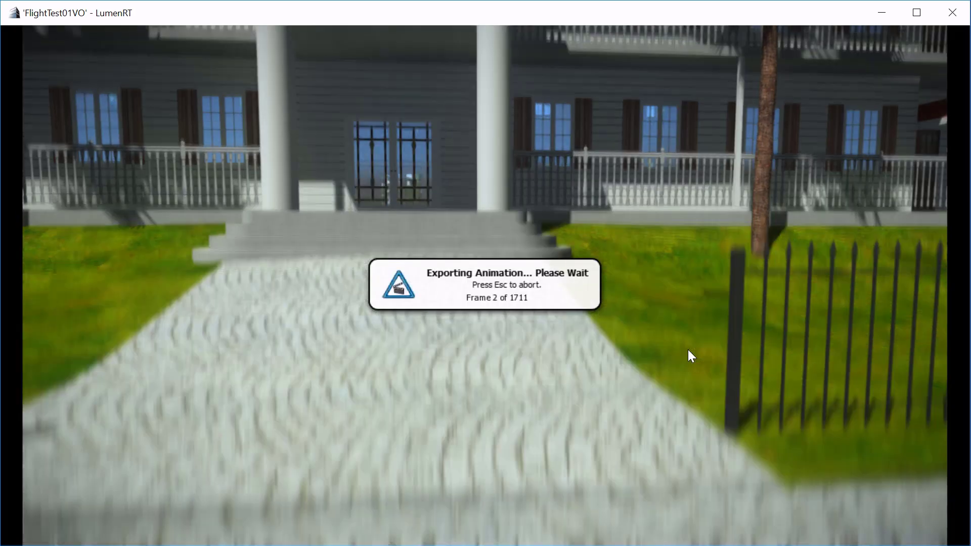